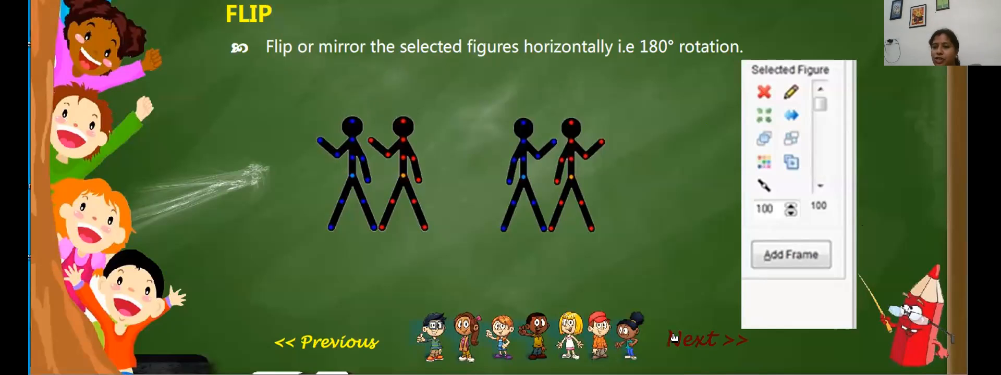
Return to the Flip slide, switch to Pivot Animator and move its window slightly upward
{"action": "left_click", "coordinate": [674, 337]}
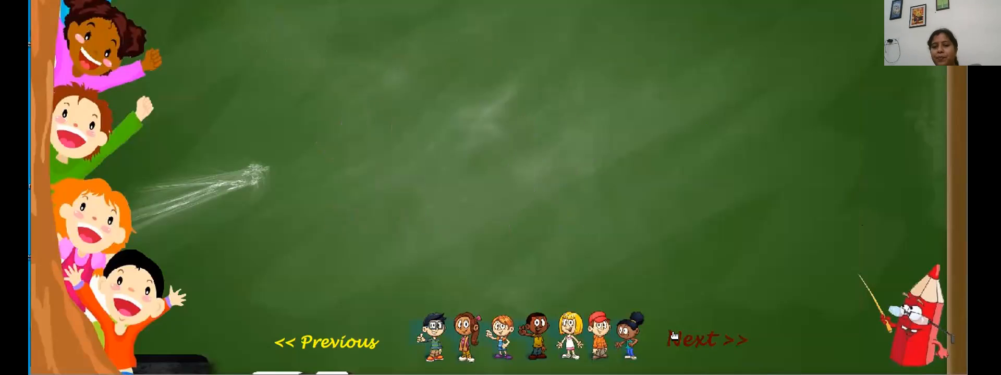
{"action": "left_click", "coordinate": [309, 348]}
{"action": "key", "text": "alt+Tab"}
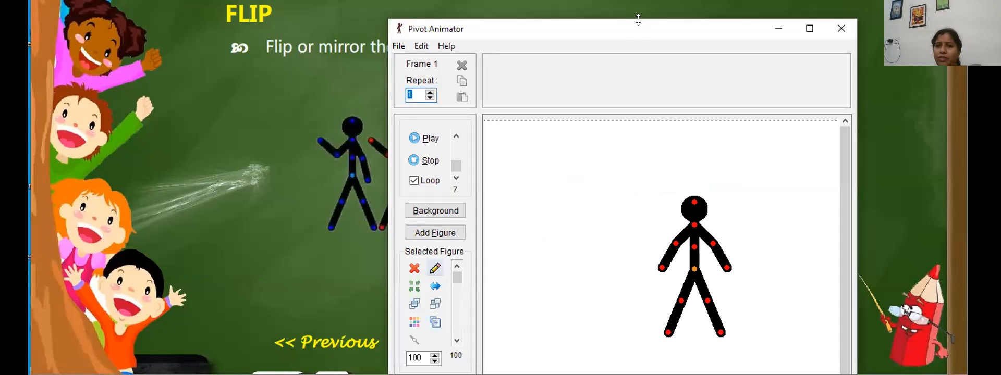
{"action": "left_click_drag", "start_coordinate": [641, 31], "coordinate": [653, 18]}
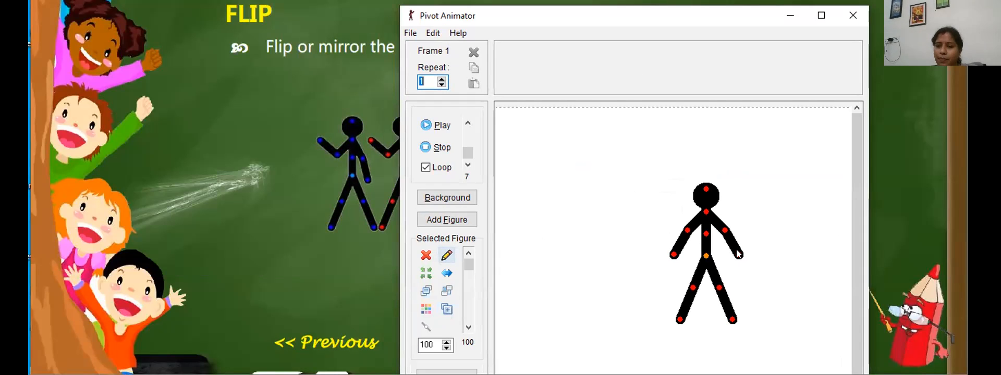
Raise the stick figure's right-hand arm outward with the forearm angled up, and lean its torso slightly to the left
{"action": "left_click_drag", "start_coordinate": [737, 254], "coordinate": [732, 218]}
{"action": "left_click_drag", "start_coordinate": [749, 194], "coordinate": [761, 211]}
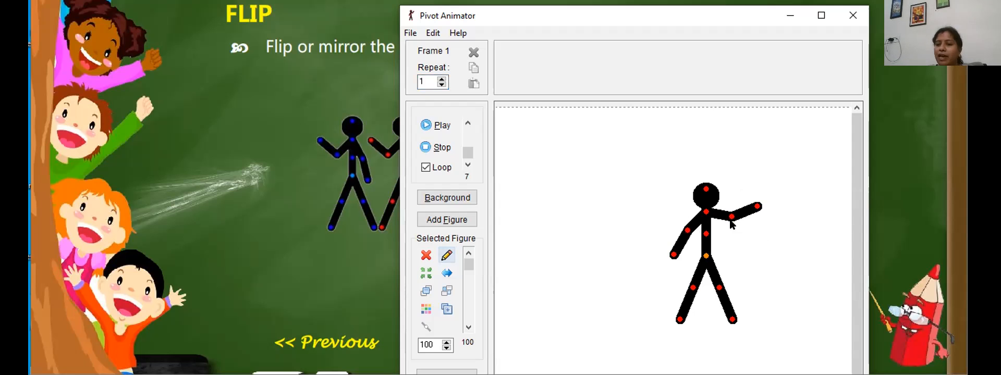
{"action": "left_click_drag", "start_coordinate": [704, 214], "coordinate": [703, 234]}
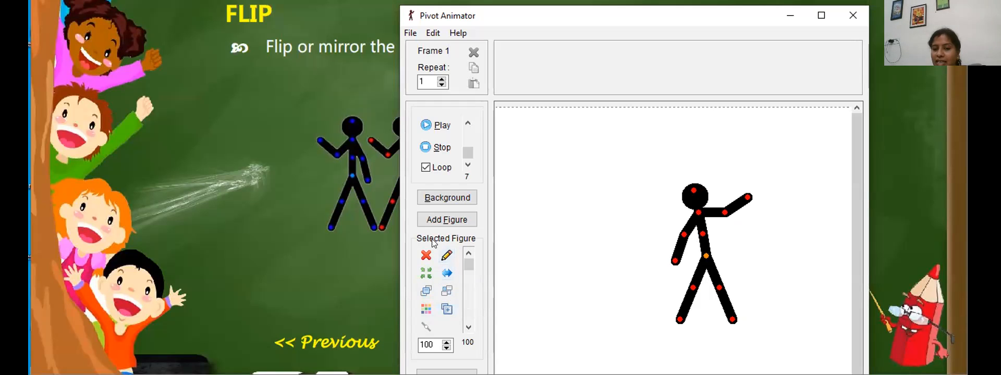
Compare the Flip slide's examples with the posed figure in Pivot Animator, and flip the figure horizontally back and forth
{"action": "left_click", "coordinate": [371, 246]}
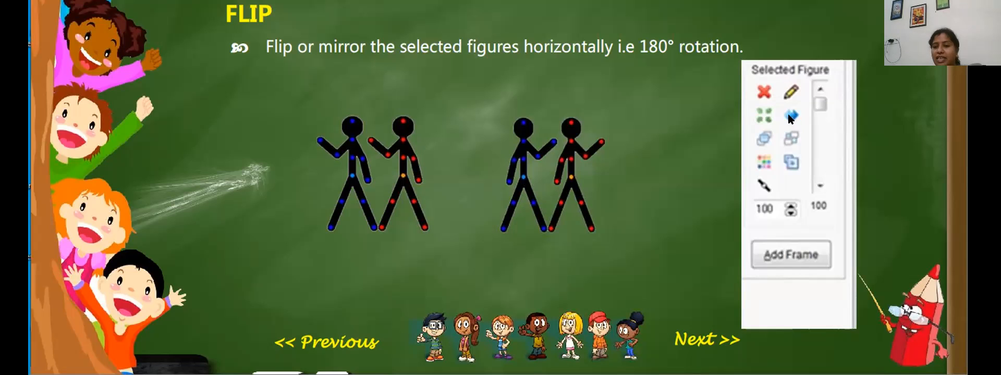
{"action": "key", "text": "alt+Tab"}
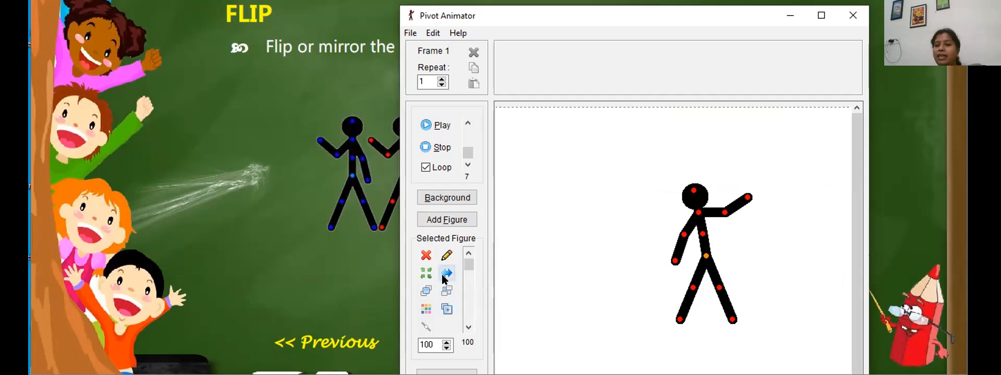
{"action": "left_click", "coordinate": [317, 217]}
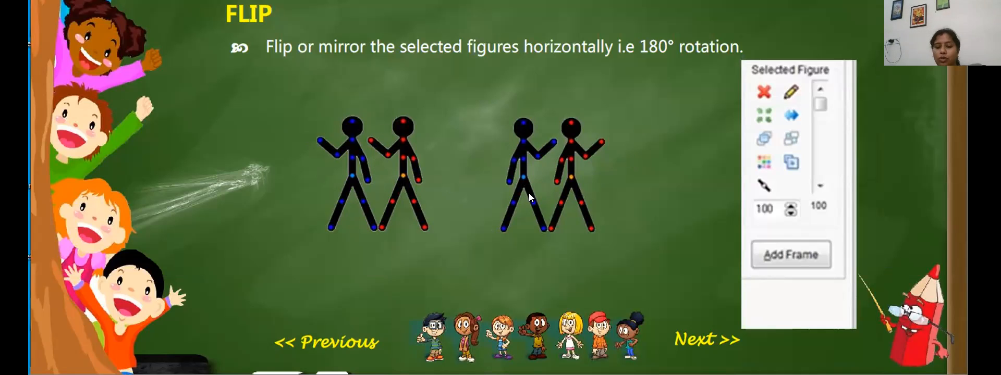
{"action": "key", "text": "alt+Tab"}
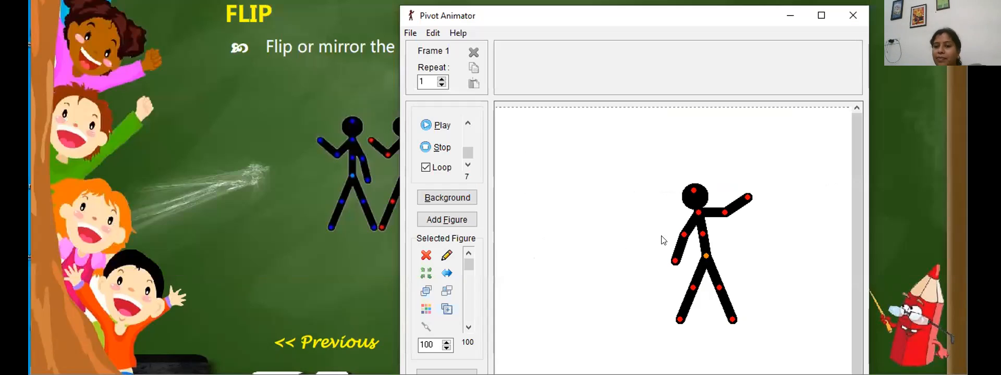
{"action": "left_click", "coordinate": [446, 272]}
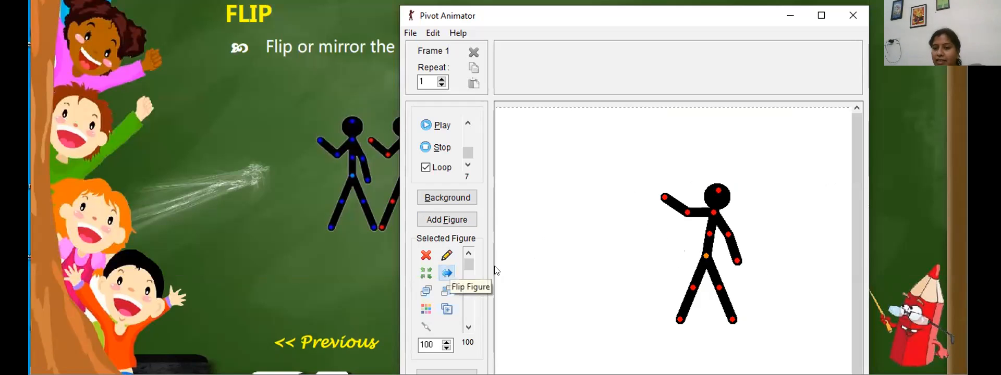
{"action": "left_click", "coordinate": [445, 274]}
{"action": "left_click", "coordinate": [446, 274]}
{"action": "left_click", "coordinate": [445, 274]}
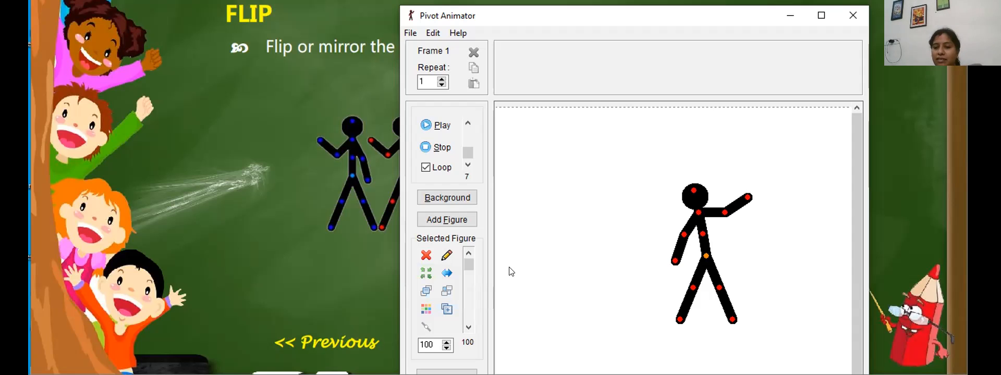
Move the posed figure to the right, then duplicate it and place the copy to its left, flipped horizontally
{"action": "left_click_drag", "start_coordinate": [705, 256], "coordinate": [751, 247]}
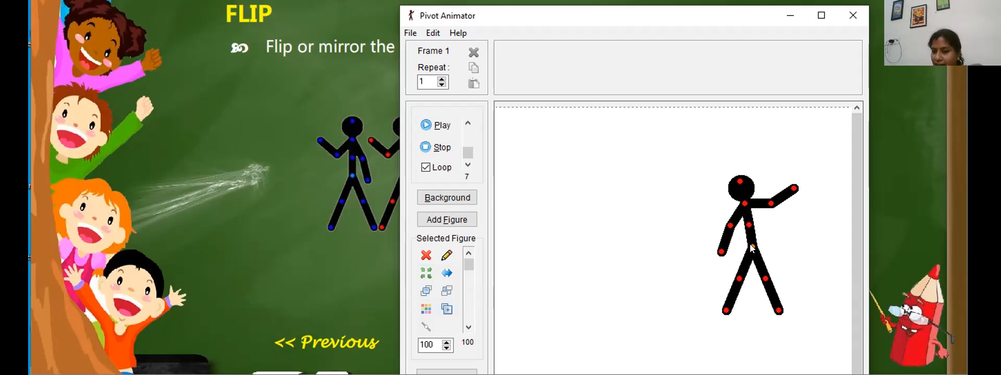
{"action": "left_click", "coordinate": [446, 310]}
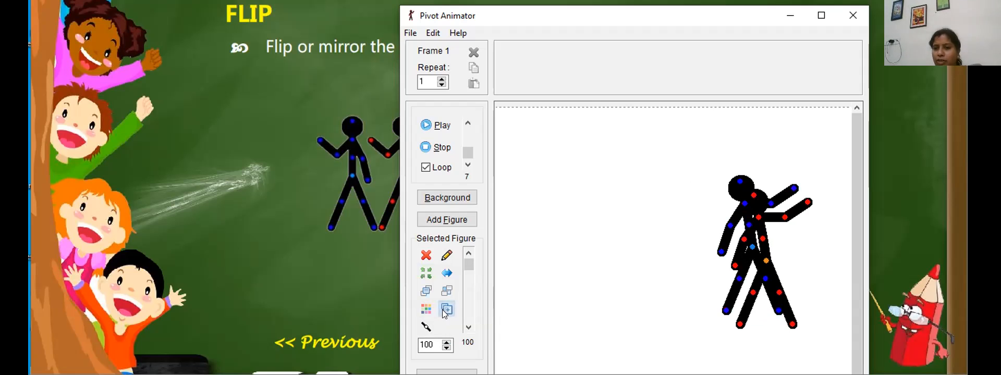
{"action": "left_click_drag", "start_coordinate": [761, 262], "coordinate": [646, 247]}
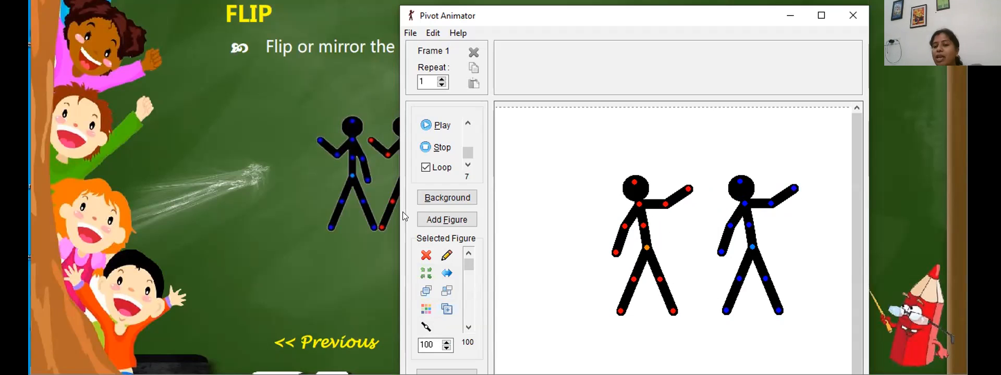
{"action": "left_click", "coordinate": [447, 273]}
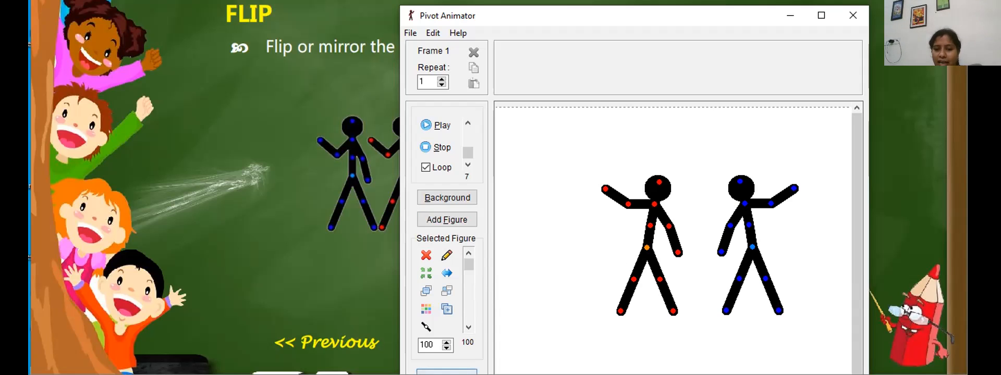
Add a third figure to the left of the other two and pose it by hand to match the flipped copy
{"action": "left_click", "coordinate": [447, 220]}
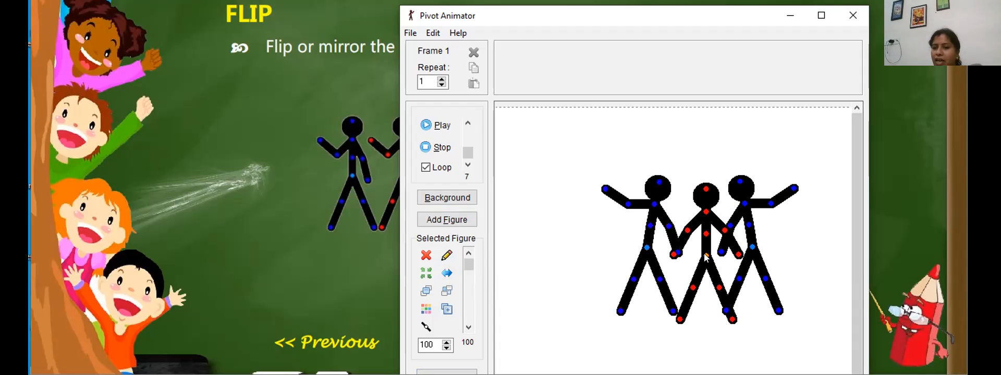
{"action": "left_click_drag", "start_coordinate": [706, 256], "coordinate": [567, 238]}
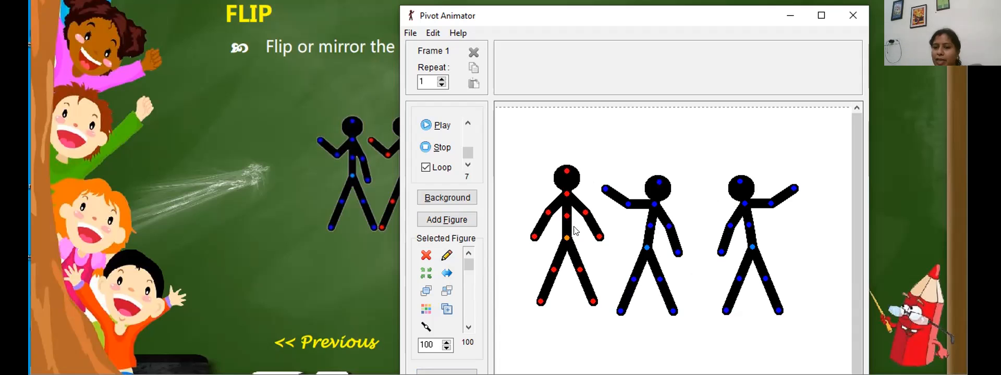
{"action": "left_click_drag", "start_coordinate": [546, 215], "coordinate": [571, 215]}
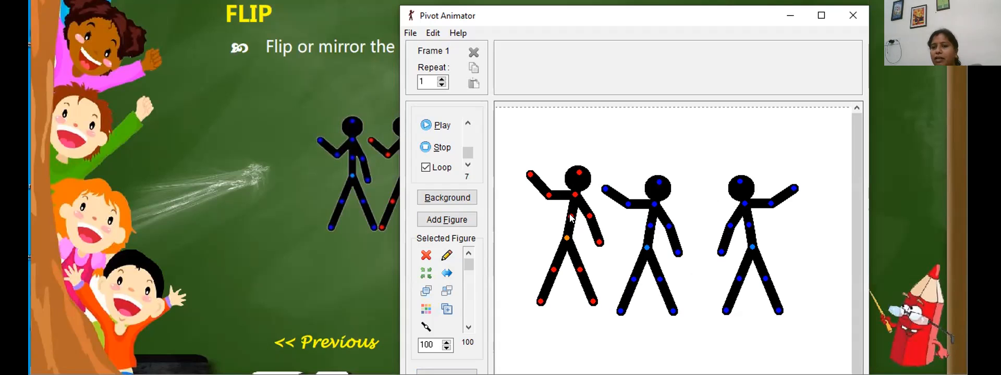
{"action": "left_click_drag", "start_coordinate": [566, 237], "coordinate": [557, 242]}
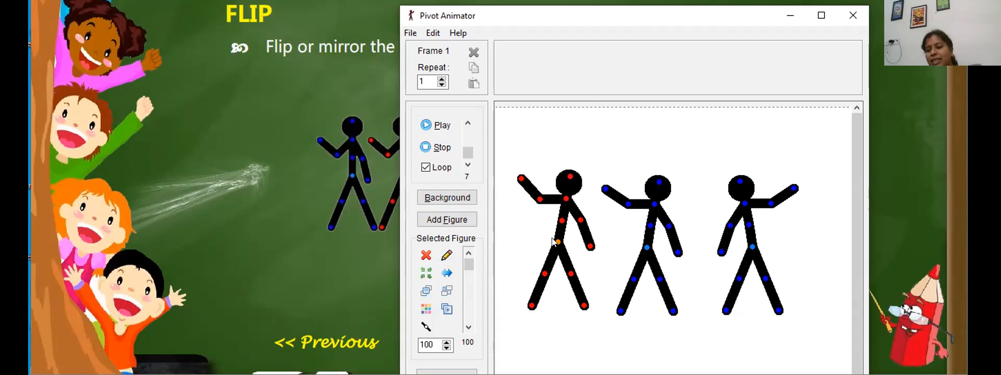
Delete the hand-posed figure, the flipped copy and the original figure to clear the canvas, consulting the Flip slide in between
{"action": "key", "text": "Delete"}
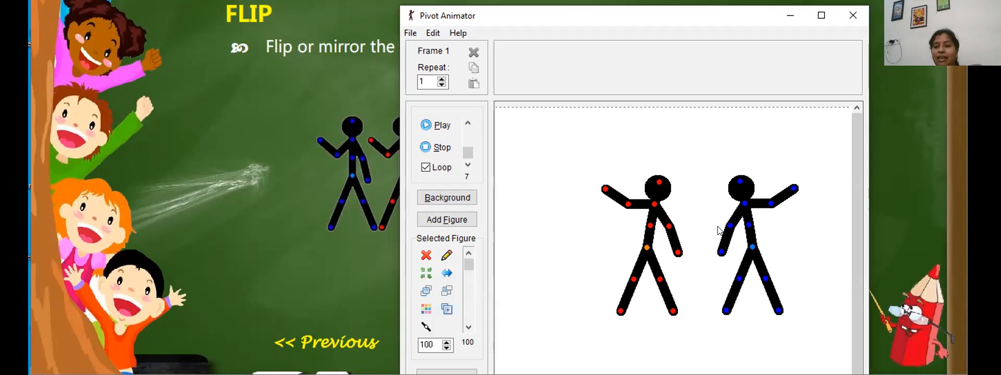
{"action": "left_click", "coordinate": [330, 91]}
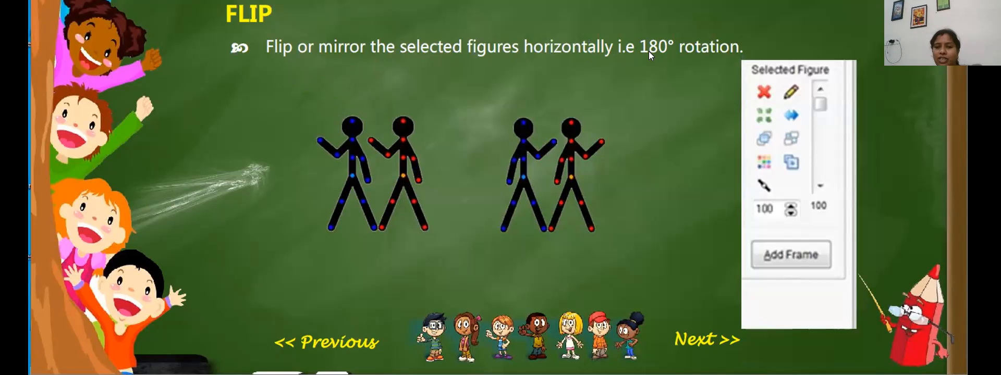
{"action": "key", "text": "alt+Tab"}
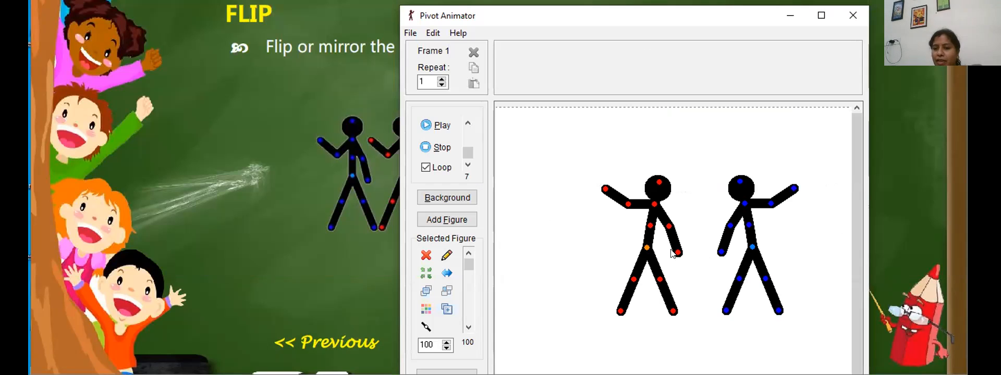
{"action": "key", "text": "Delete"}
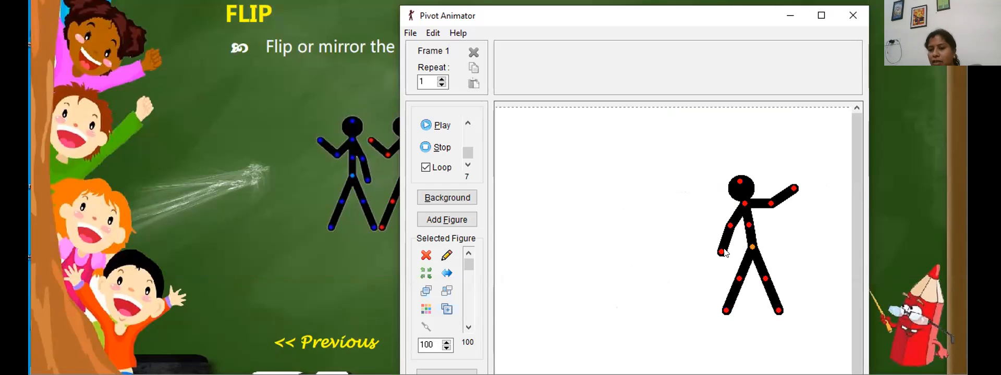
{"action": "key", "text": "Delete"}
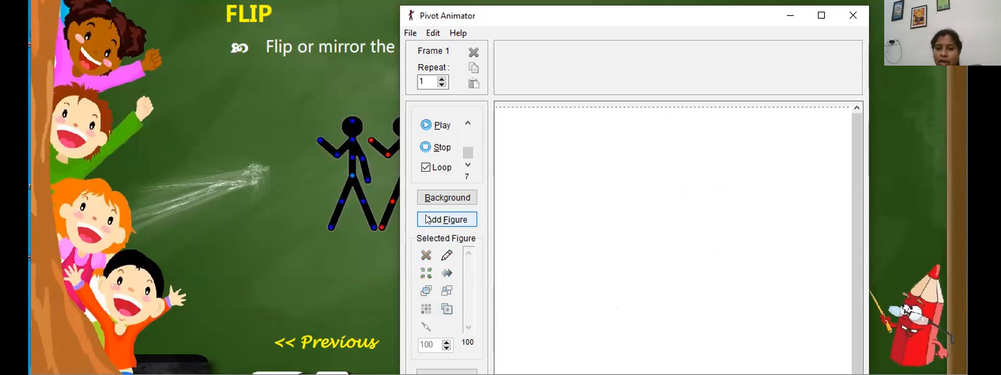
Add a new figure and pose it bent forward to the right, with both arms hanging down in front of the legs
{"action": "left_click", "coordinate": [447, 219]}
{"action": "left_click_drag", "start_coordinate": [705, 238], "coordinate": [738, 249]}
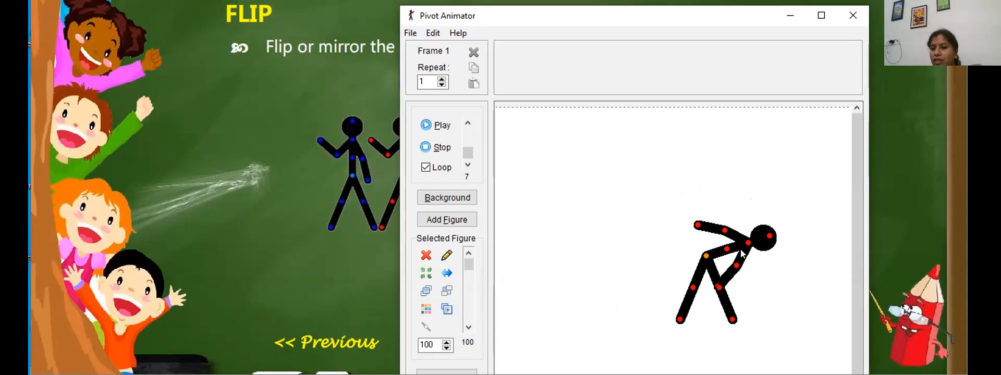
{"action": "mouse_move", "coordinate": [718, 286]}
{"action": "left_mouse_down"}
{"action": "mouse_move", "coordinate": [737, 279]}
{"action": "mouse_move", "coordinate": [716, 288]}
{"action": "left_mouse_up"}
{"action": "left_click_drag", "start_coordinate": [736, 266], "coordinate": [752, 269]}
{"action": "left_click_drag", "start_coordinate": [751, 297], "coordinate": [771, 289]}
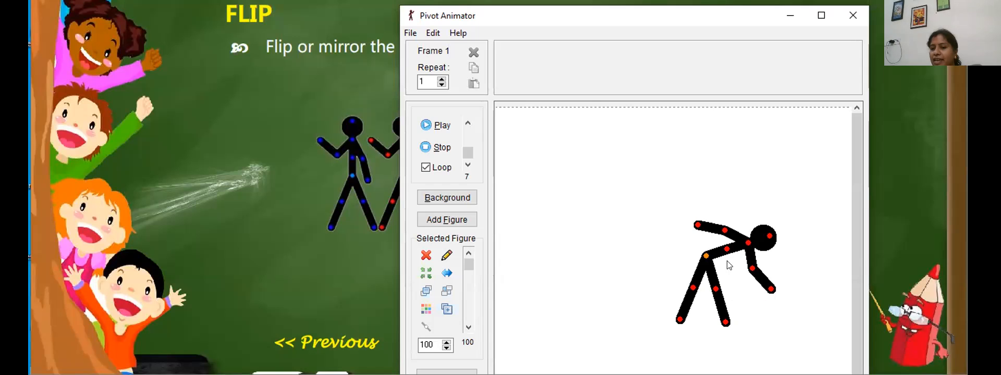
{"action": "left_click_drag", "start_coordinate": [726, 231], "coordinate": [738, 280]}
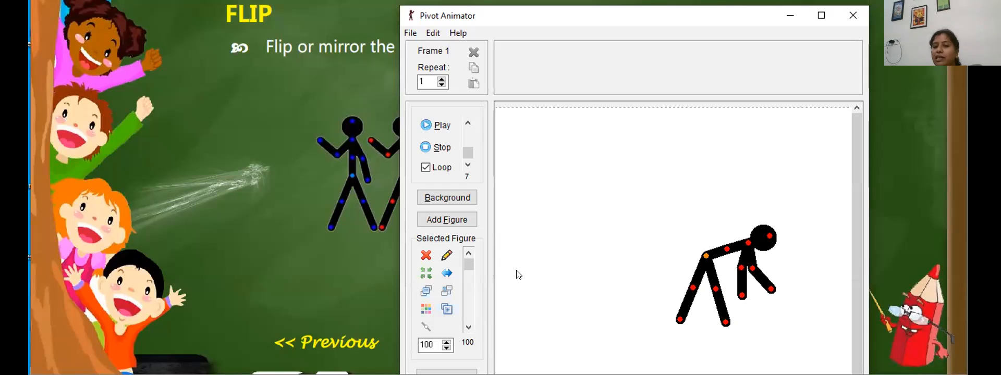
Flip the bent-over figure horizontally several times, leaving it facing left
{"action": "left_click", "coordinate": [447, 274]}
{"action": "left_click", "coordinate": [446, 274]}
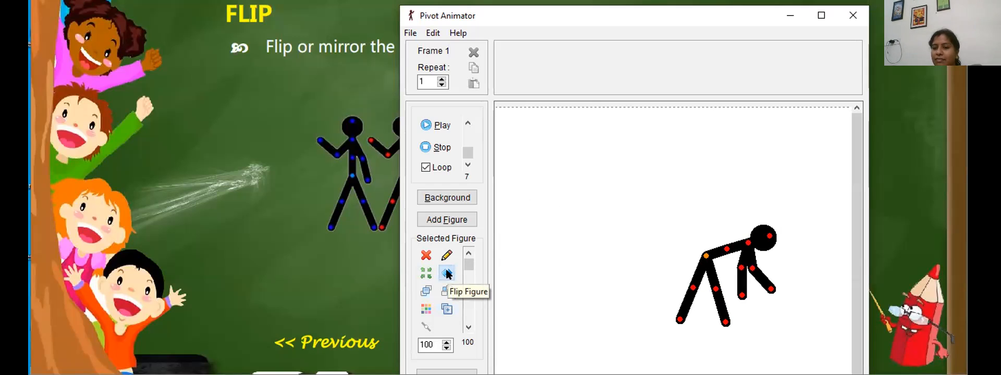
{"action": "left_click", "coordinate": [446, 274]}
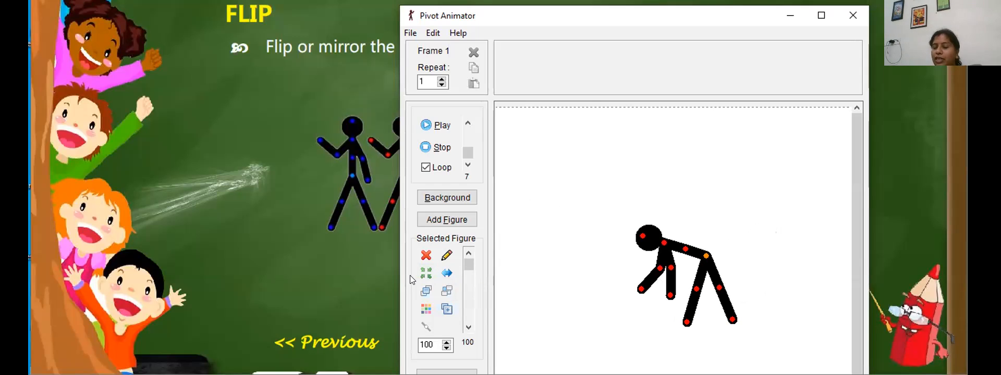
{"action": "left_click", "coordinate": [447, 278]}
{"action": "left_click", "coordinate": [447, 274]}
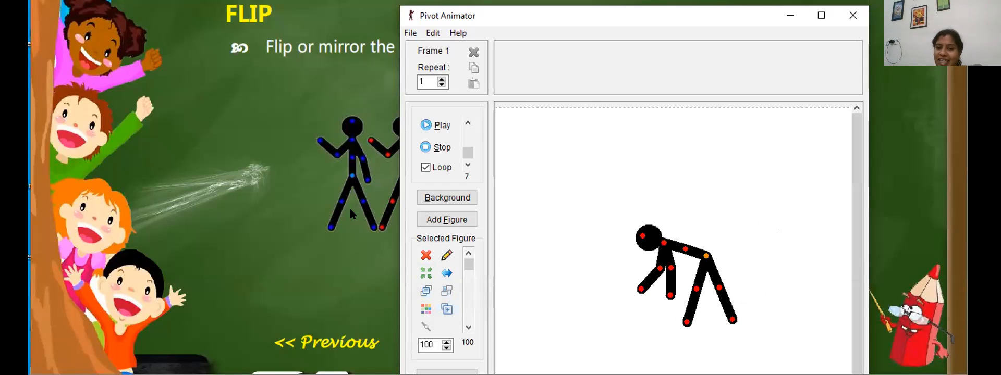
Advance the presentation to the Deleting the Figure slide and switch back to Pivot Animator
{"action": "key", "text": "alt+Tab"}
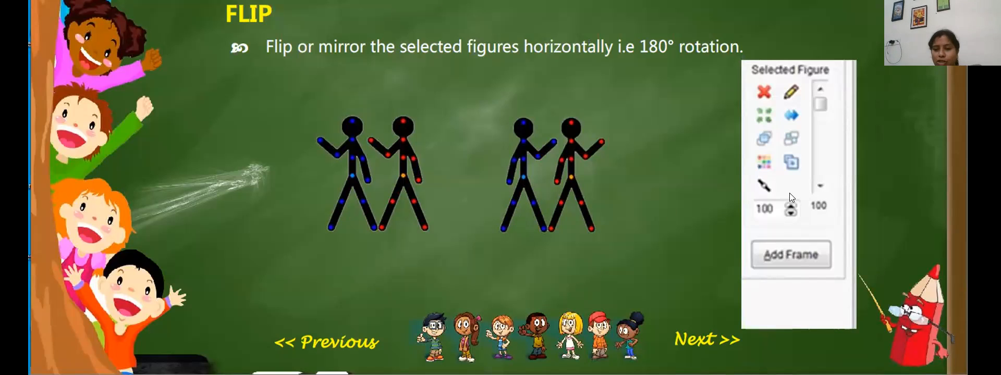
{"action": "left_click", "coordinate": [678, 344]}
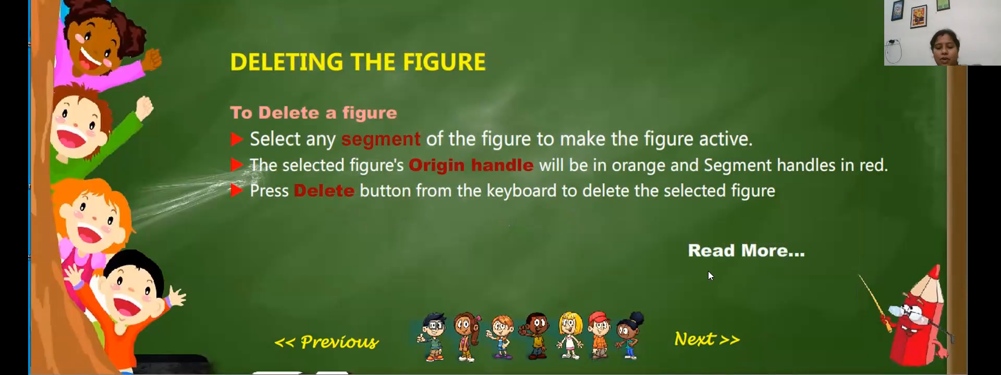
{"action": "key", "text": "alt+Tab"}
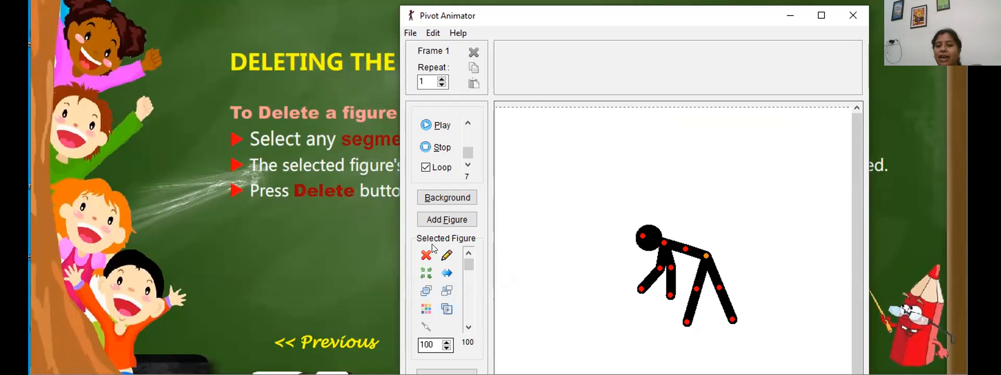
Add a second figure, place it above and to the right of the bent-over one, and tilt its torso slightly to the right
{"action": "left_click", "coordinate": [447, 219]}
{"action": "left_click_drag", "start_coordinate": [705, 256], "coordinate": [774, 202]}
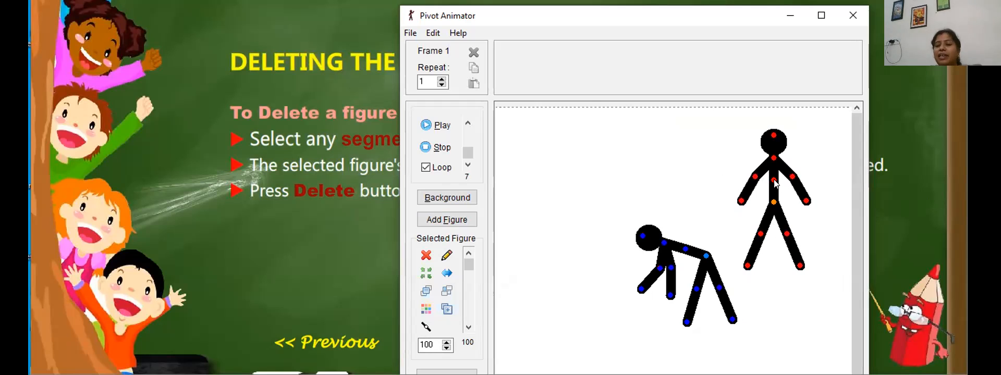
{"action": "left_click_drag", "start_coordinate": [769, 184], "coordinate": [788, 152]}
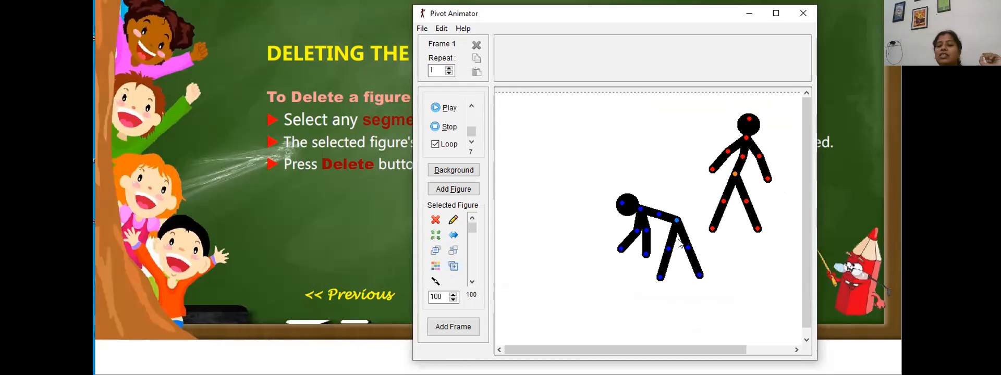
Make the bent-over figure active by its origin handle, and reselect the standing figure the same way
{"action": "left_click", "coordinate": [675, 221]}
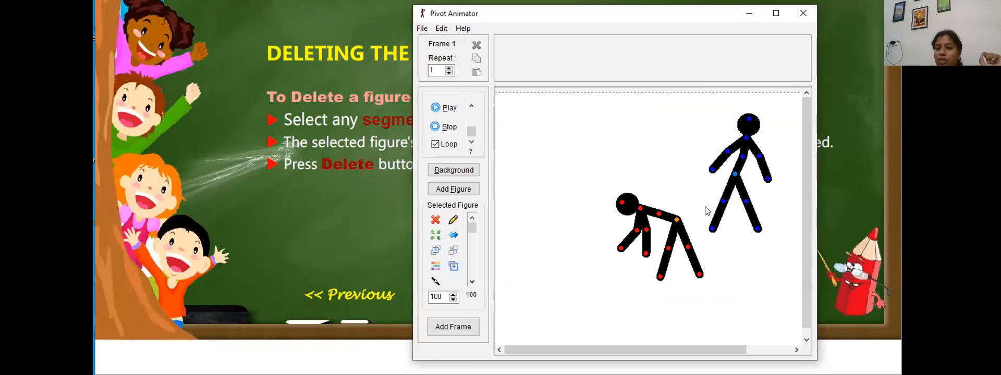
{"action": "left_click", "coordinate": [735, 176]}
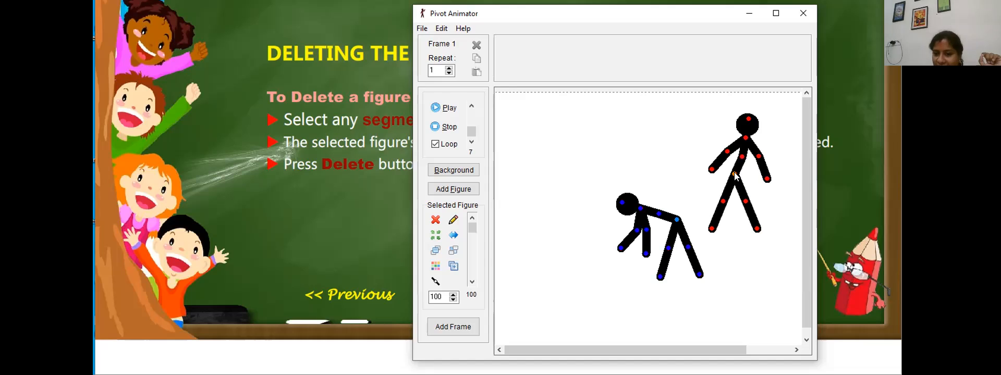